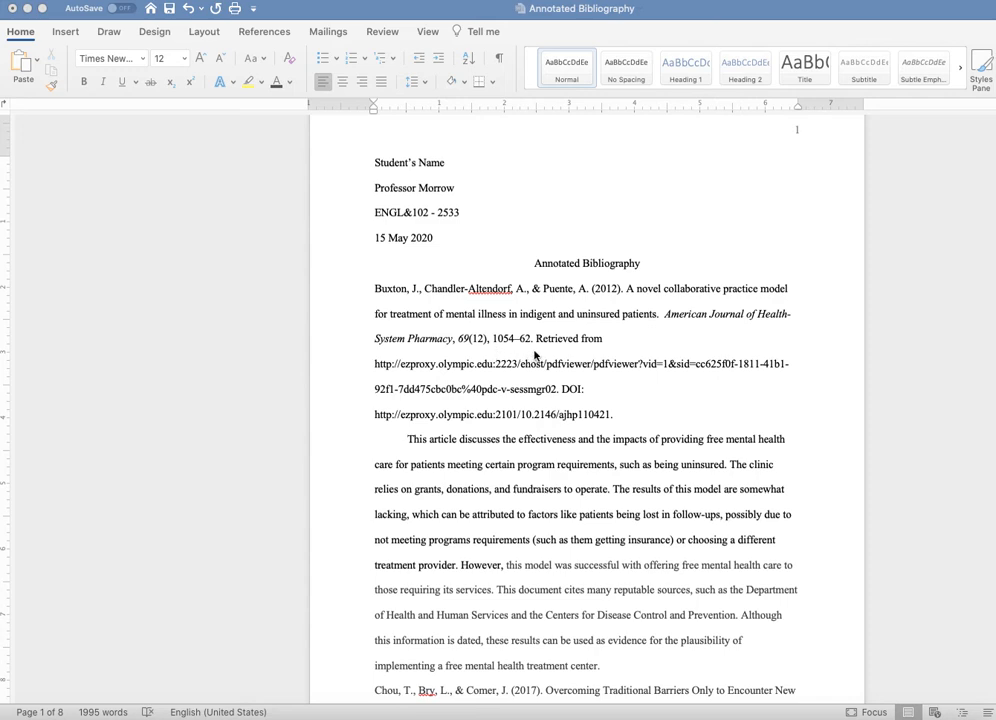
# Select the entire first citation in the bibliography, including its URL and DOI
pyautogui.click(626, 418)
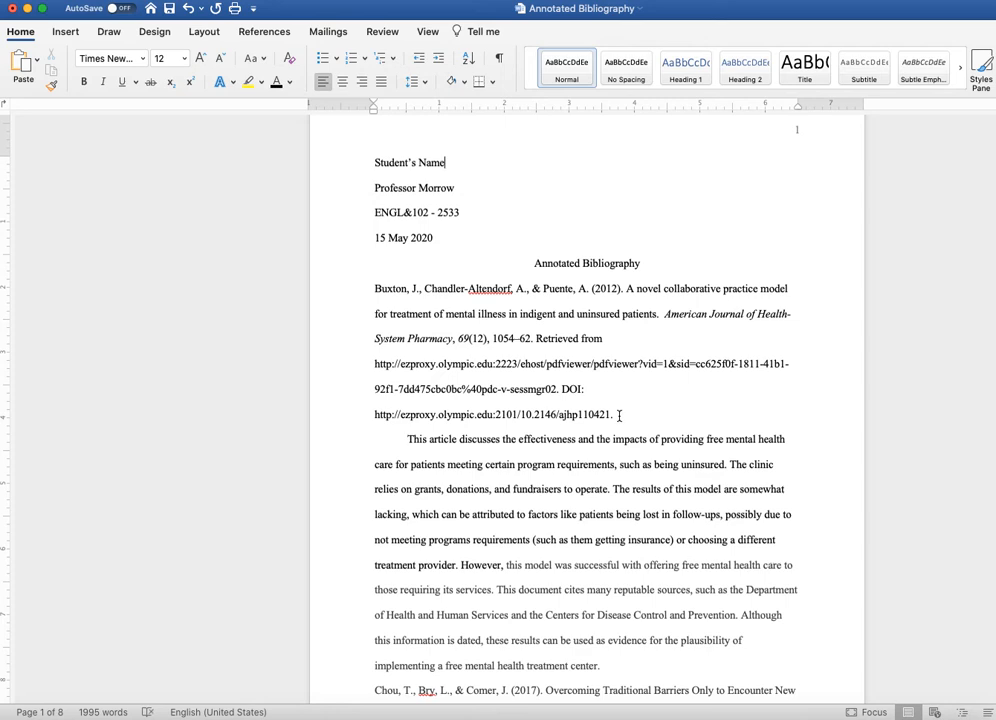
pyautogui.moveTo(619, 415); pyautogui.dragTo(358, 289)
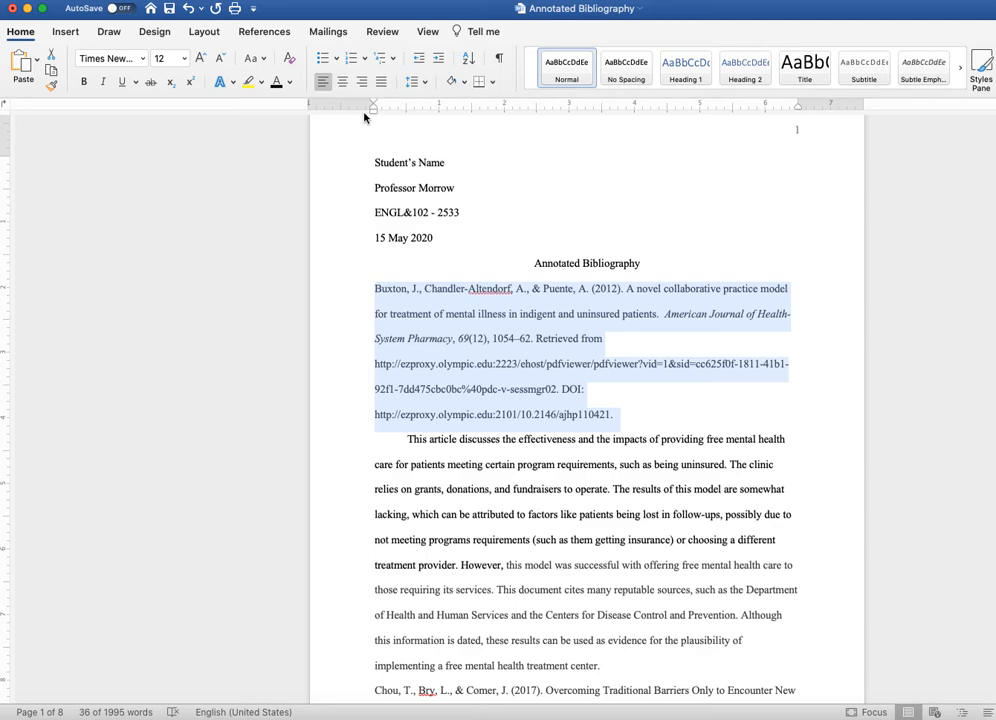
# Turn the ruler display off and back on
pyautogui.click(430, 34)
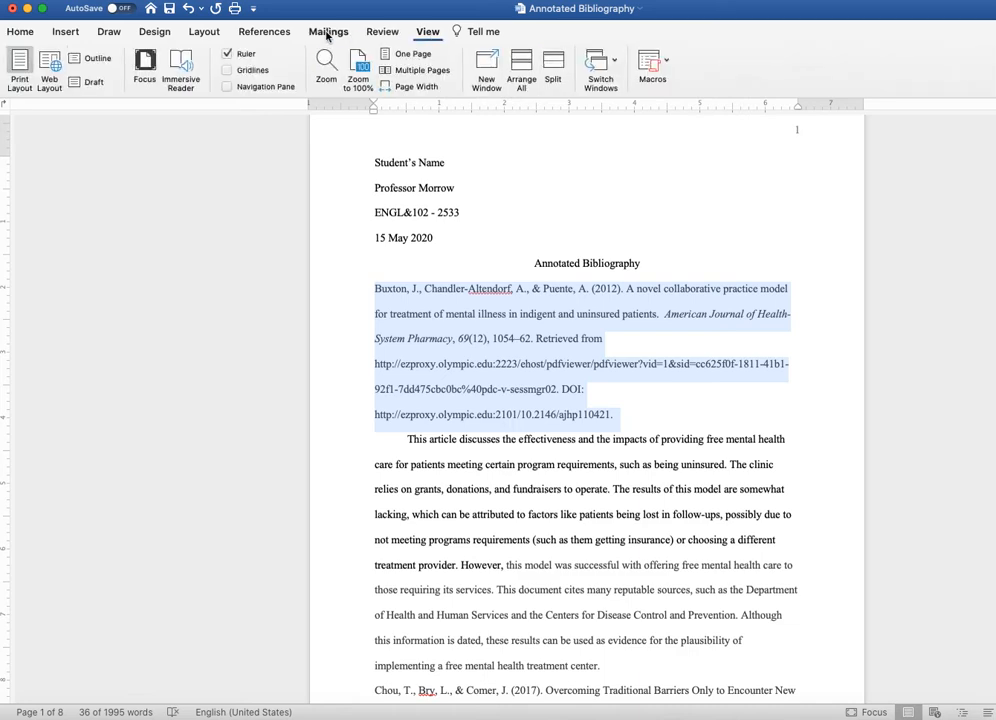
pyautogui.click(228, 53)
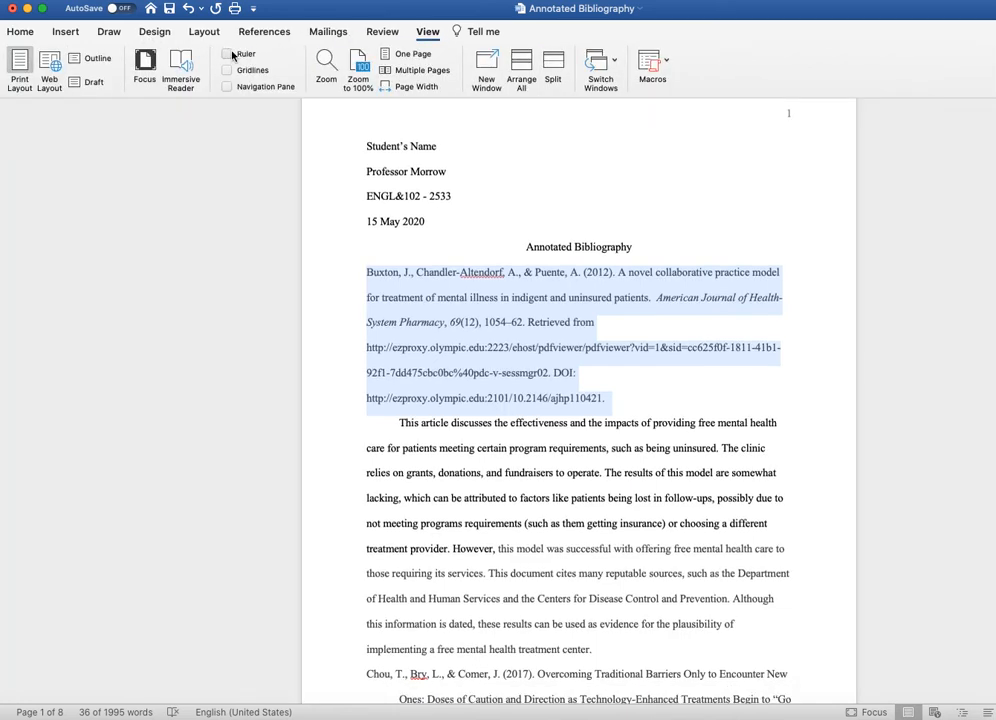
pyautogui.click(21, 32)
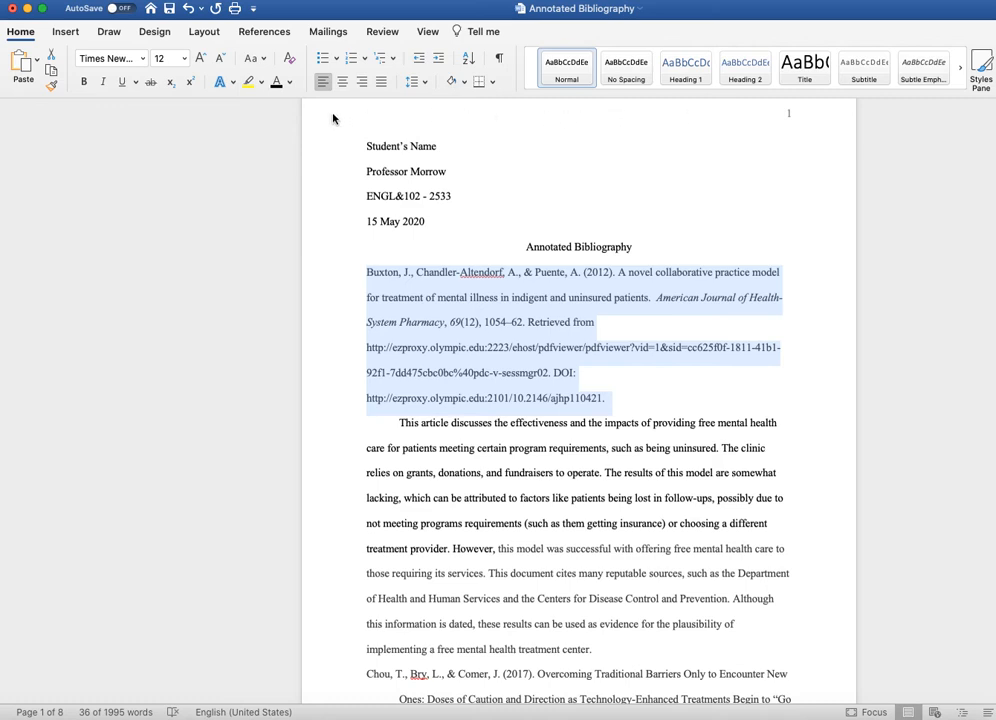
pyautogui.click(428, 32)
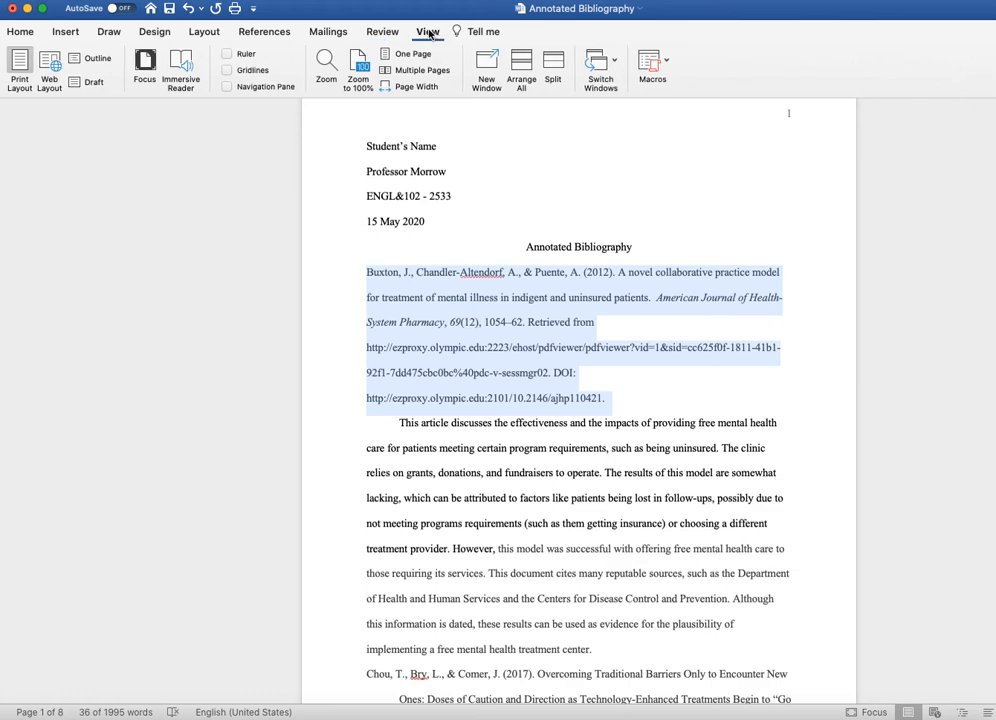
pyautogui.click(226, 54)
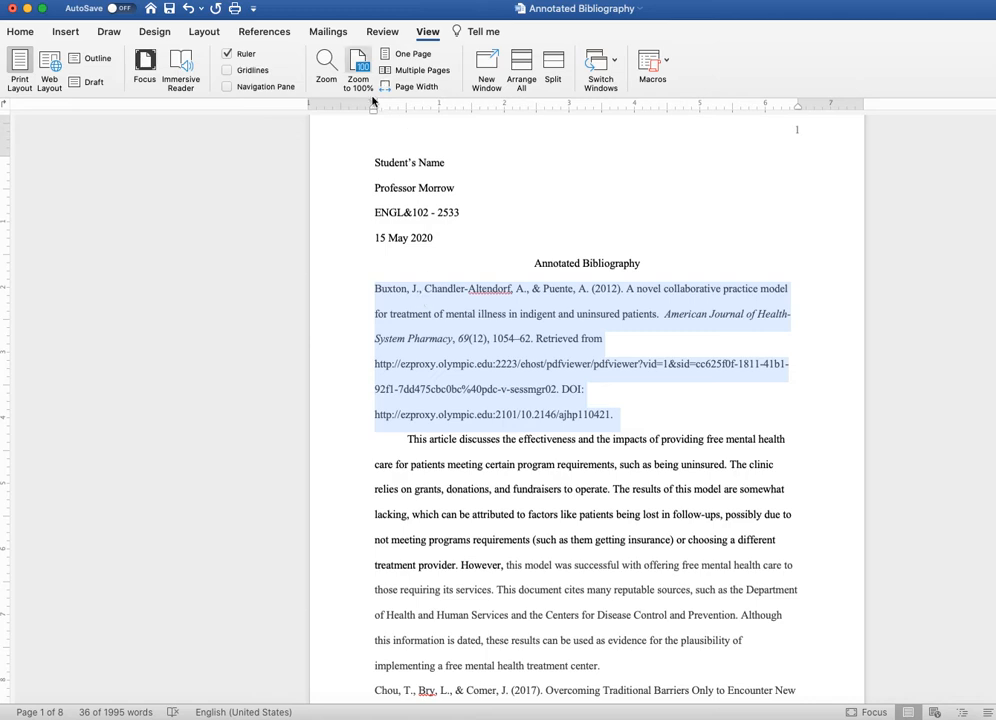
# Give the selected first citation a 0.5-inch hanging indent, keeping its first line at the margin
pyautogui.moveTo(374, 107); pyautogui.dragTo(407, 107)
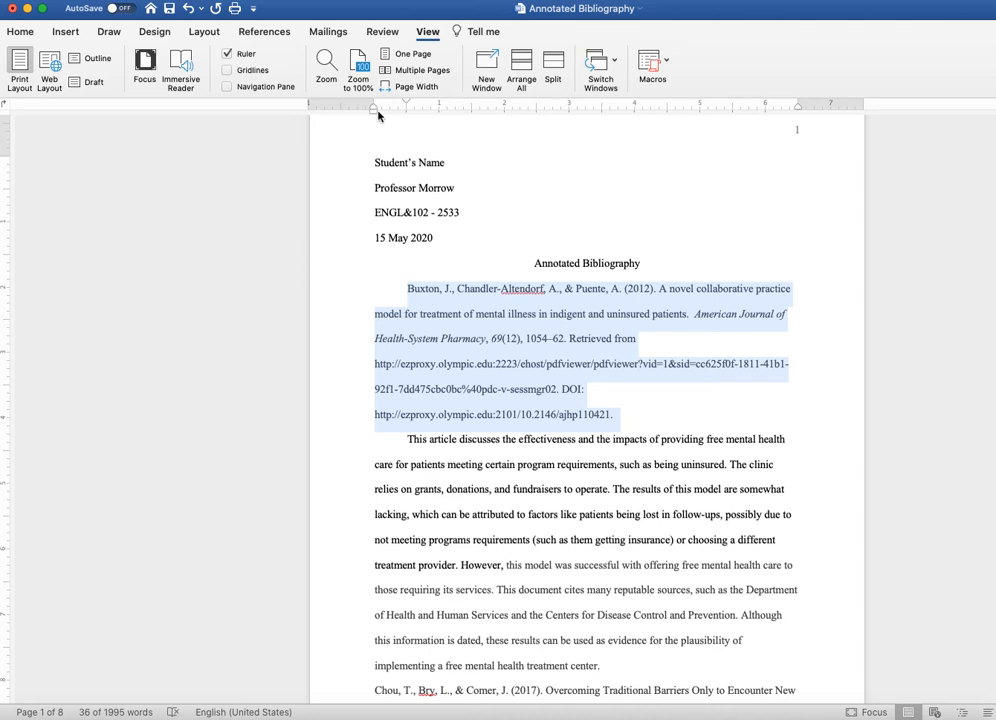
pyautogui.moveTo(407, 104); pyautogui.dragTo(374, 106)
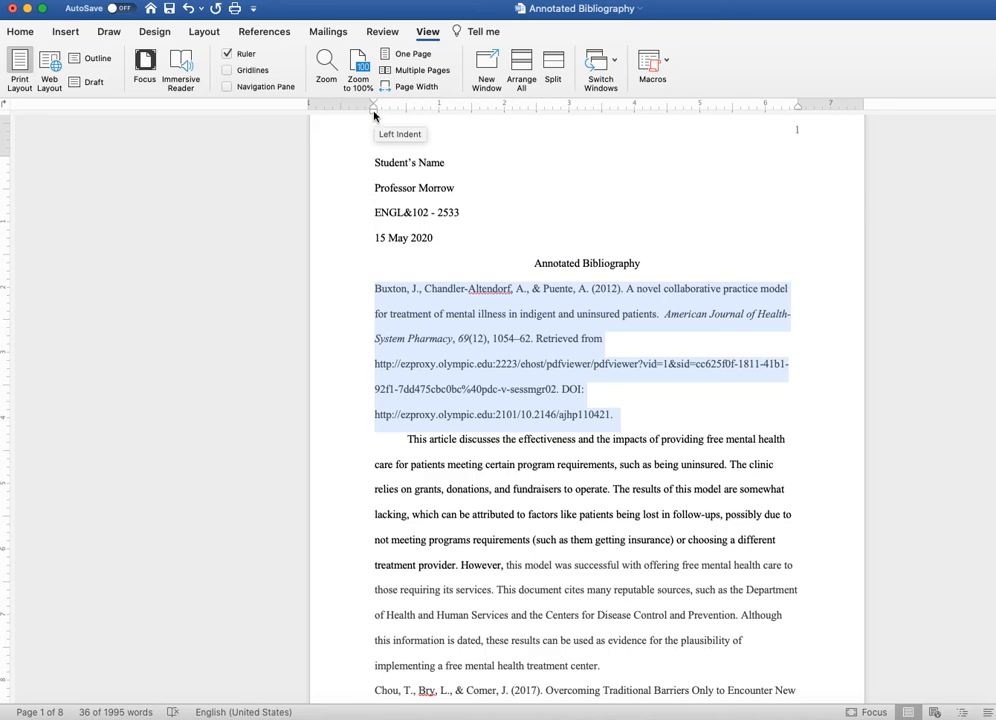
pyautogui.moveTo(374, 117)
pyautogui.mouseDown()
pyautogui.moveTo(406, 120)
pyautogui.moveTo(374, 123)
pyautogui.mouseUp()
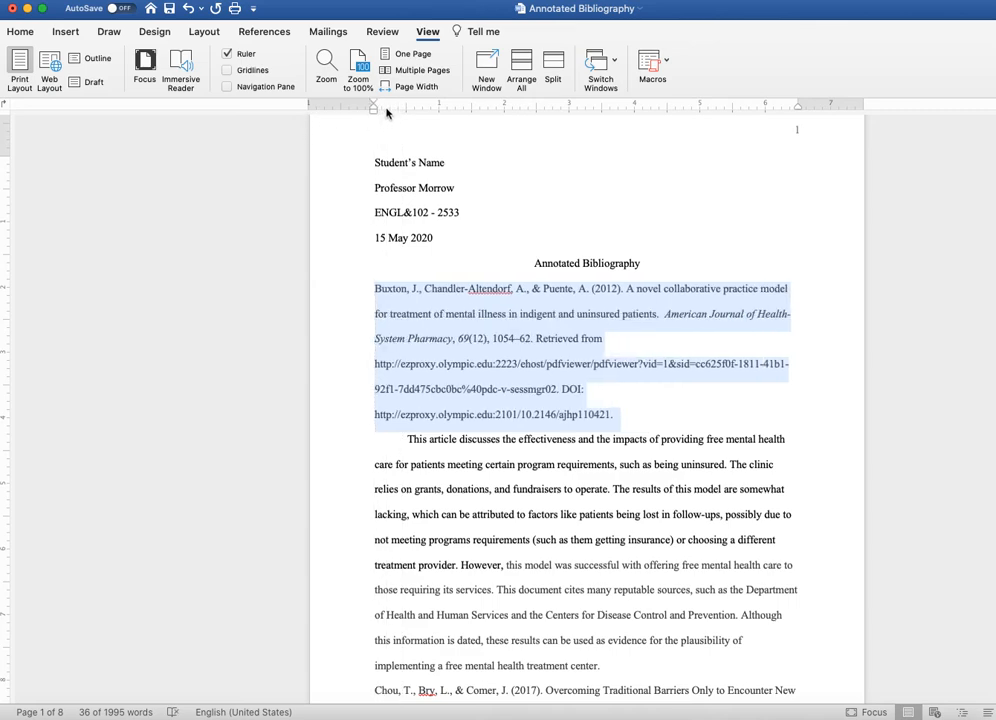
pyautogui.moveTo(374, 110); pyautogui.dragTo(398, 116)
pyautogui.moveTo(403, 118); pyautogui.dragTo(407, 118)
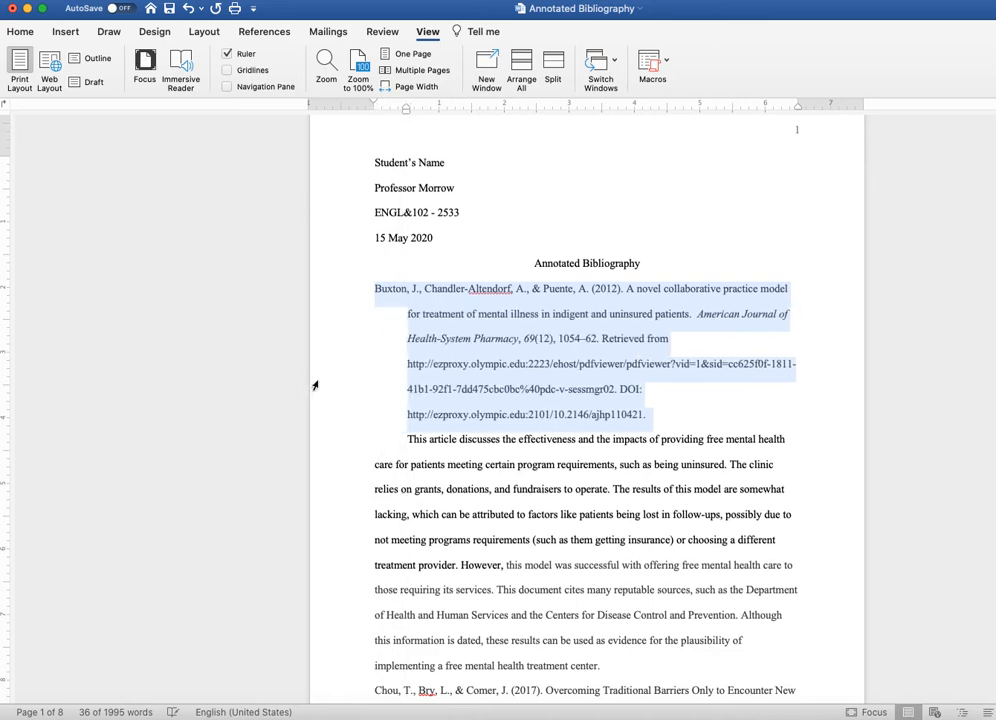
# Test the hanging indent with a new paragraph of filler text longer than one line below the first citation, and delete that text
pyautogui.click(665, 421)
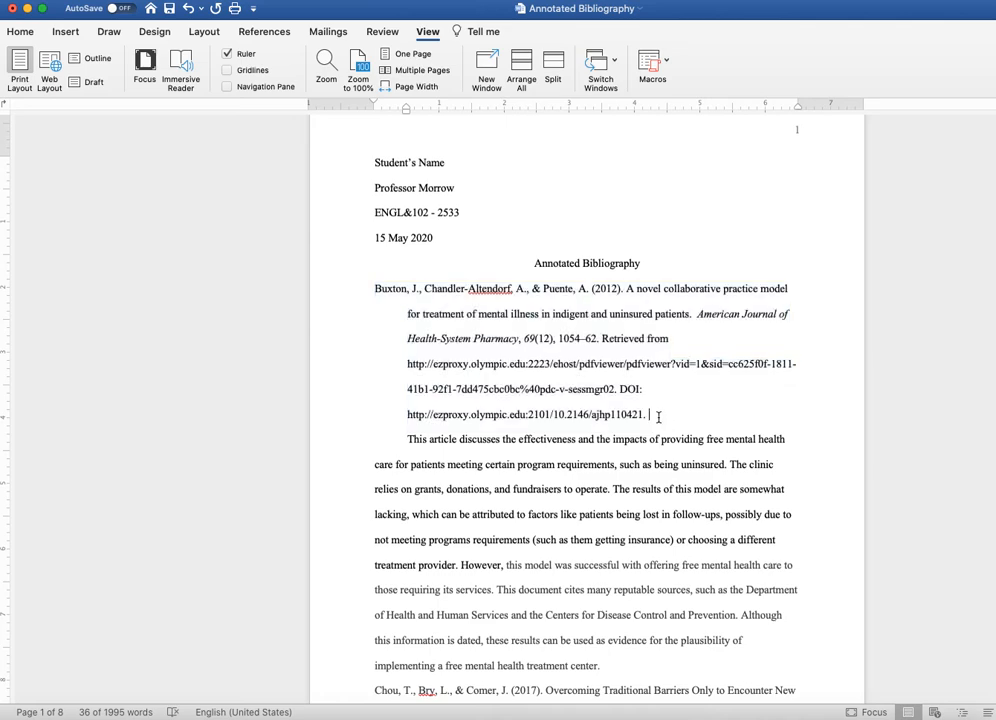
pyautogui.press('Return')
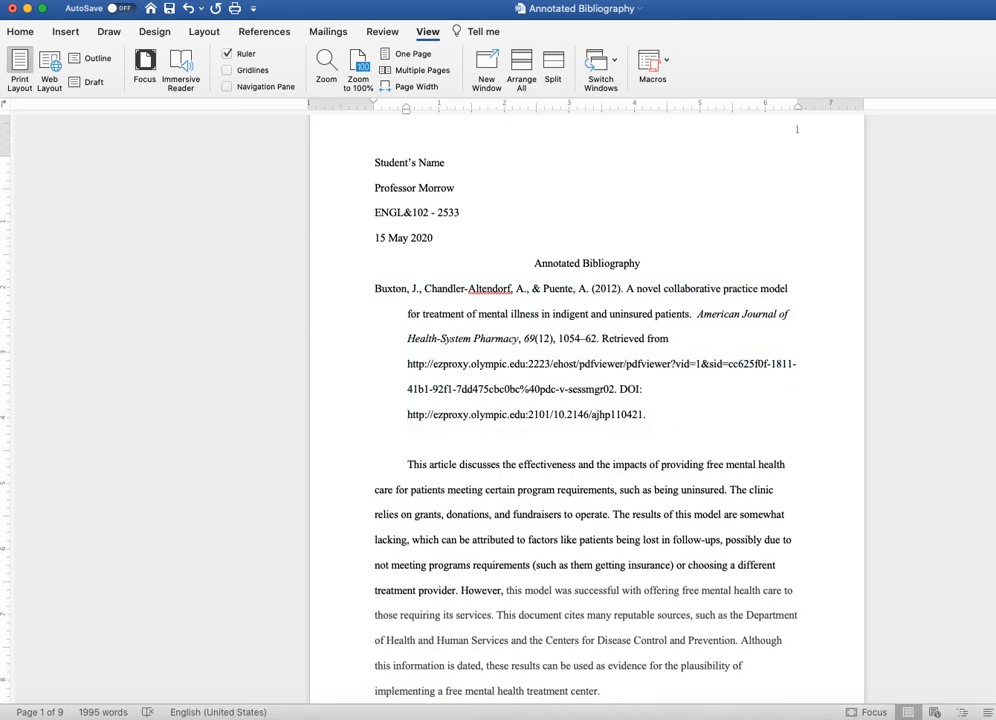
pyautogui.write('hskjflkdsjflksdjflksdjflksadjfl')
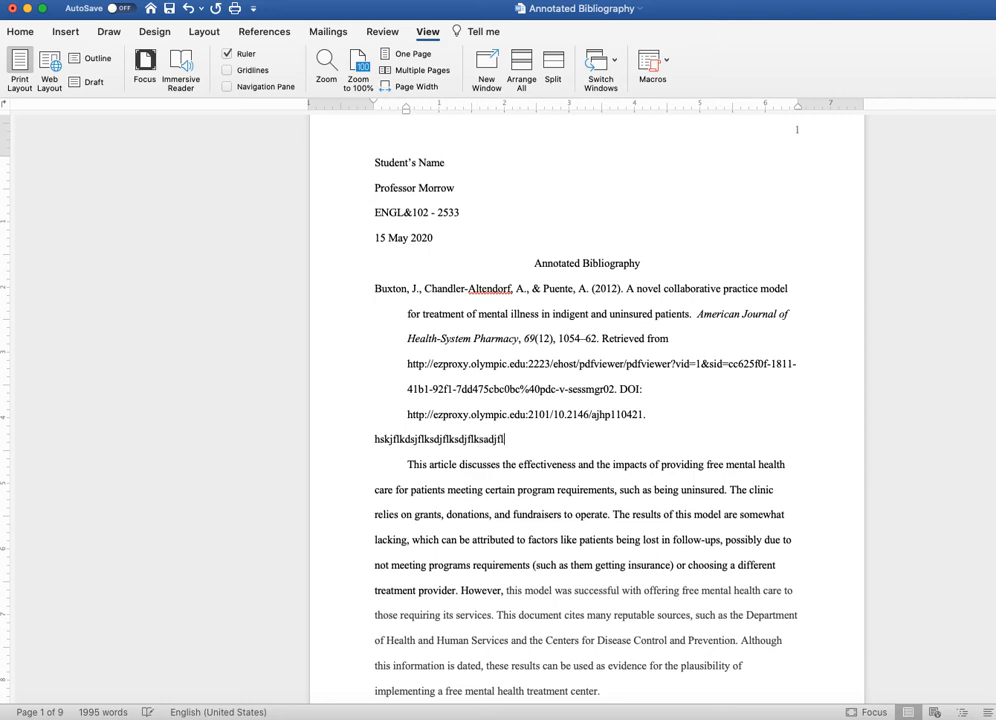
pyautogui.write('askdjflsdkjfsdlkjf')
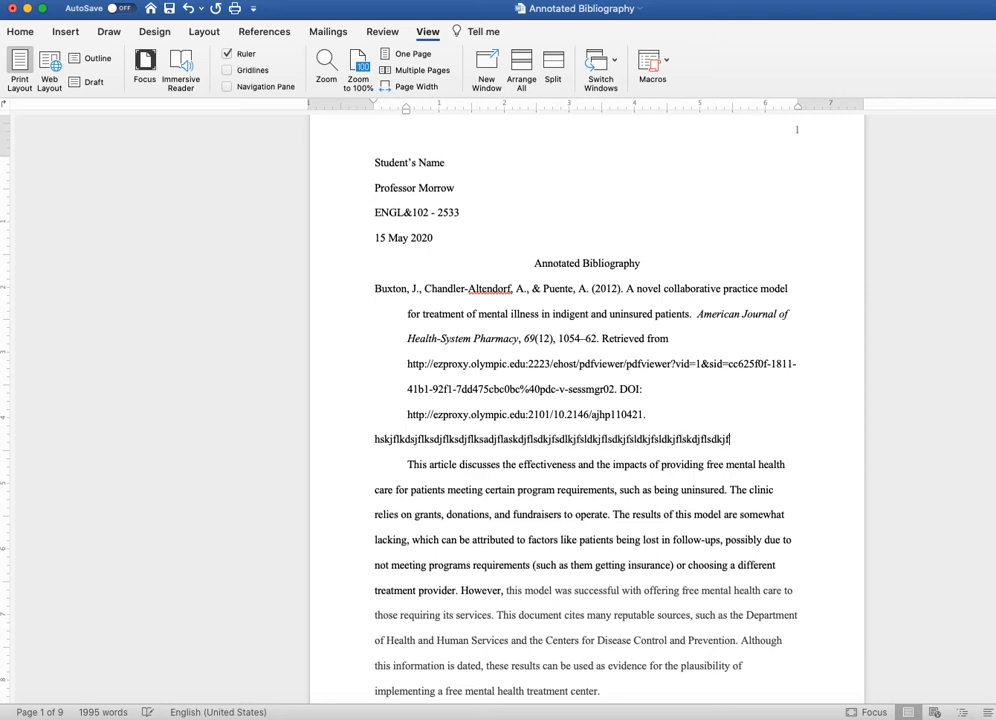
pyautogui.write('sldkjflsdkjfsdlkjfsldkjfsldkjflskdjflsdkjflksdjflksdjlsdkdf')
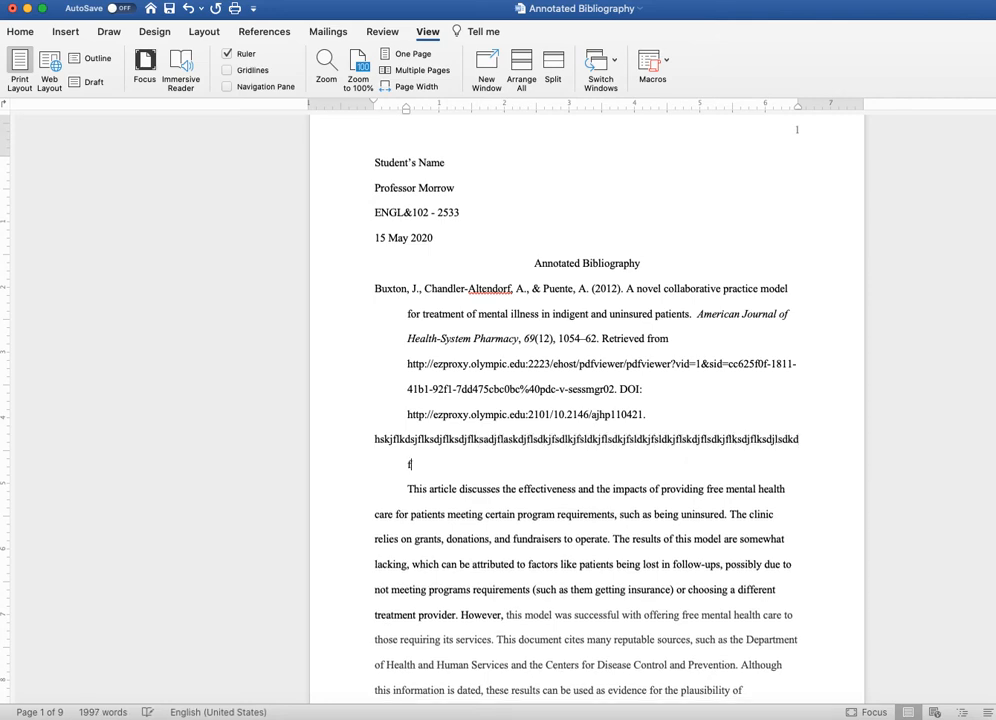
pyautogui.press('Return')
pyautogui.write('dsfs')
pyautogui.press('BackSpace')
pyautogui.write('fsdf')
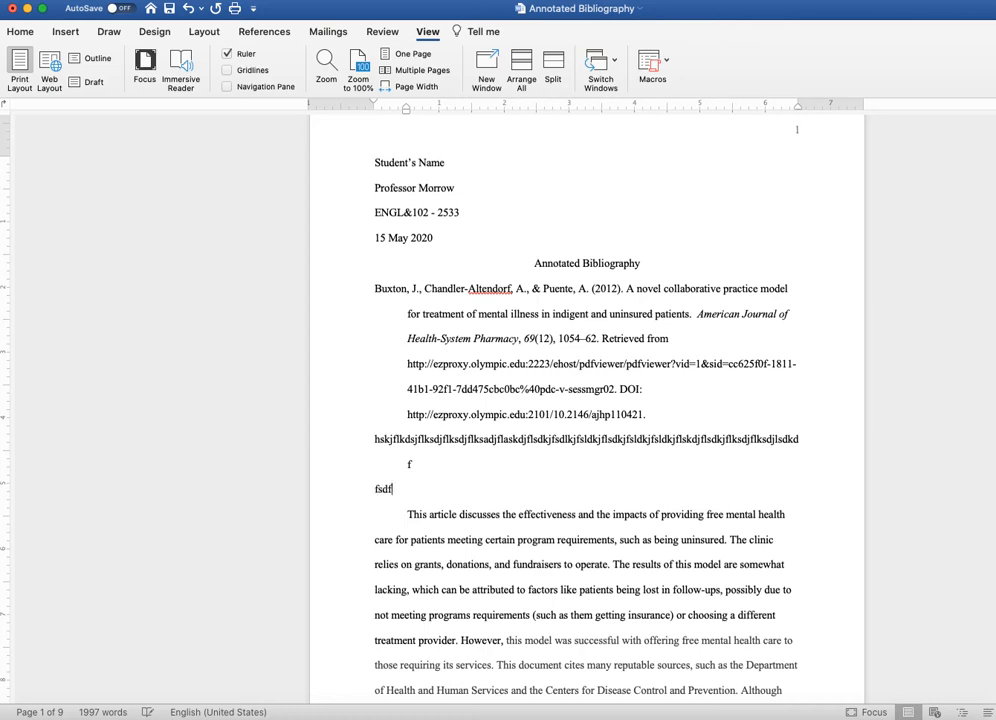
pyautogui.press('BackSpace')
pyautogui.press('BackSpace')
pyautogui.press('BackSpace')
pyautogui.press('BackSpace')
pyautogui.press('BackSpace')
pyautogui.write('sdfsadfsdfsdfsdfsdf')
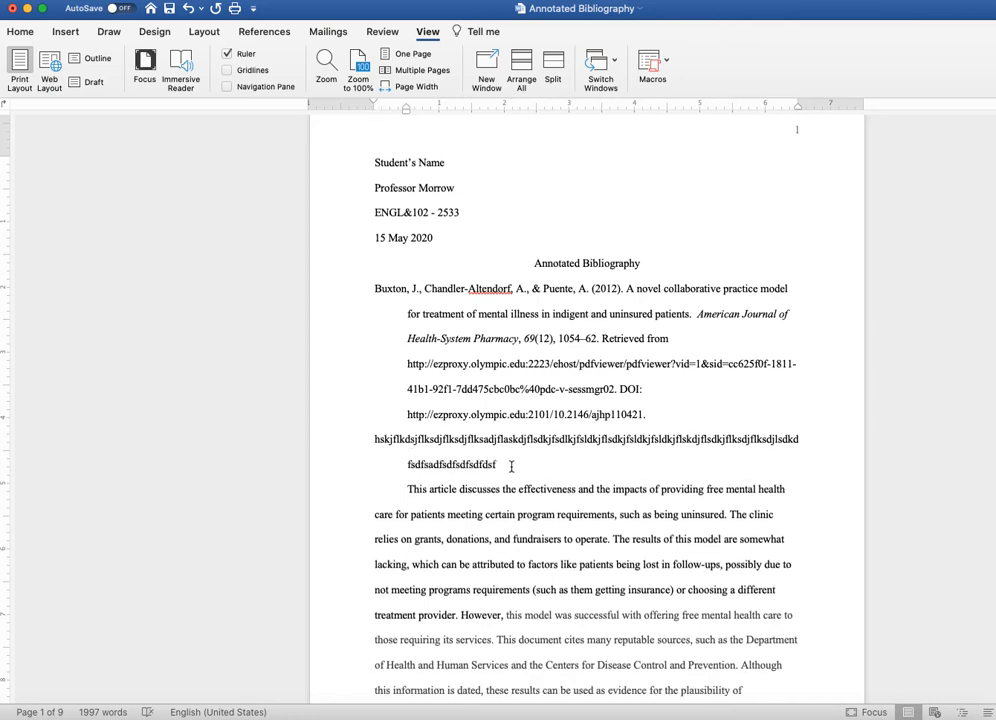
pyautogui.doubleClick(360, 441)
pyautogui.press('BackSpace')
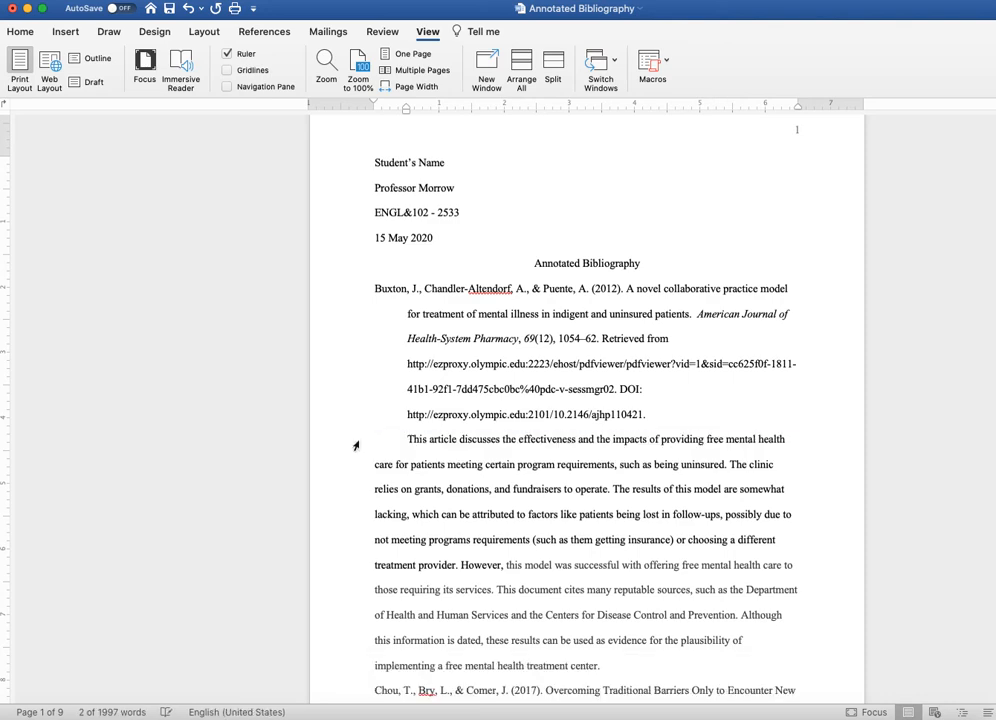
# Indent every line of the first annotation paragraph 0.5 inch from the left margin
pyautogui.click(375, 289)
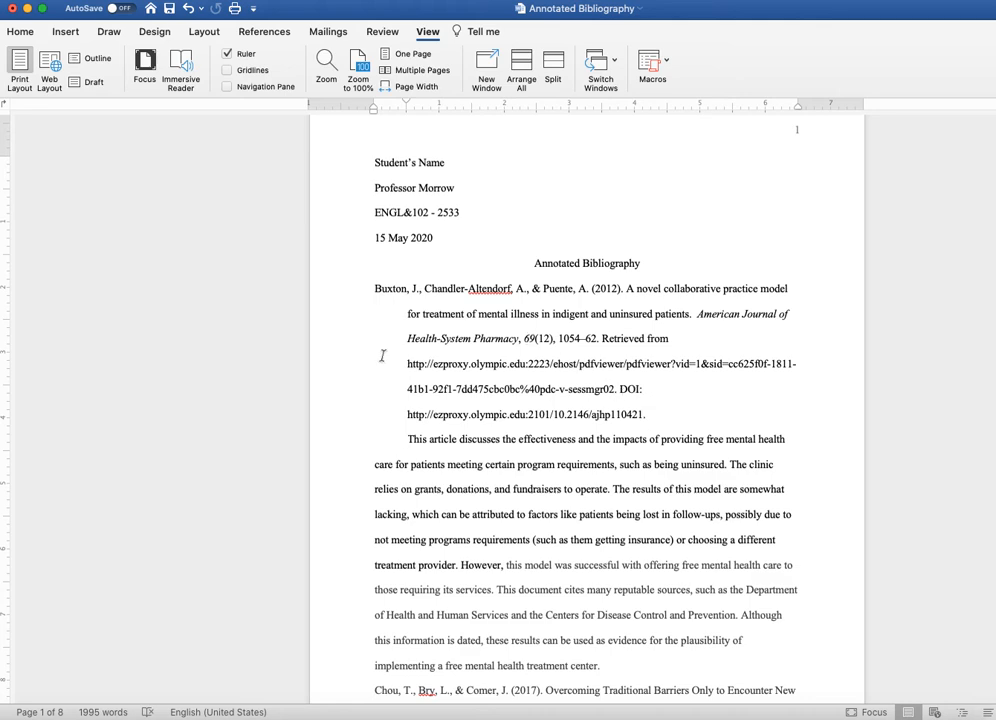
pyautogui.scroll(-2, 382, 351)
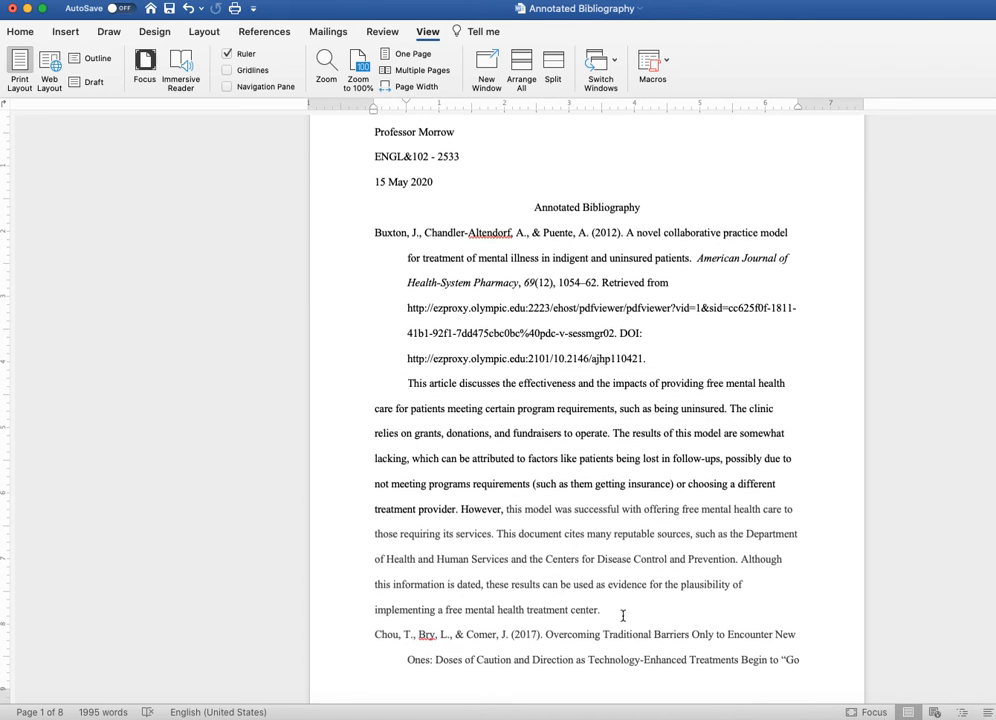
pyautogui.moveTo(603, 611); pyautogui.dragTo(405, 385)
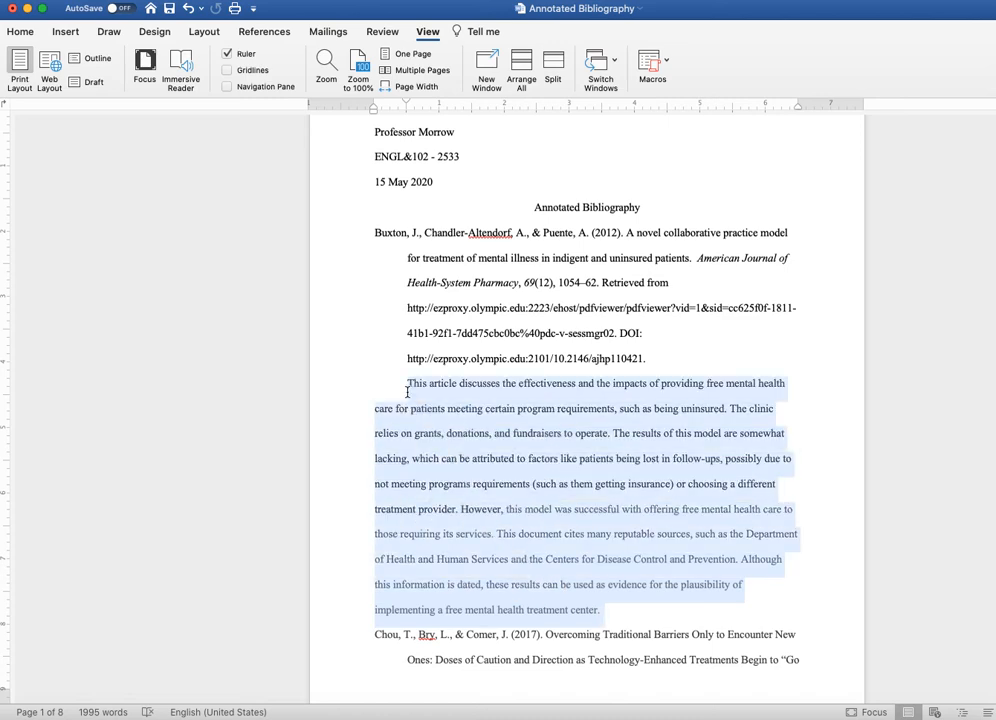
pyautogui.moveTo(406, 103)
pyautogui.mouseDown()
pyautogui.moveTo(374, 104)
pyautogui.moveTo(415, 120)
pyautogui.moveTo(405, 119)
pyautogui.mouseUp()
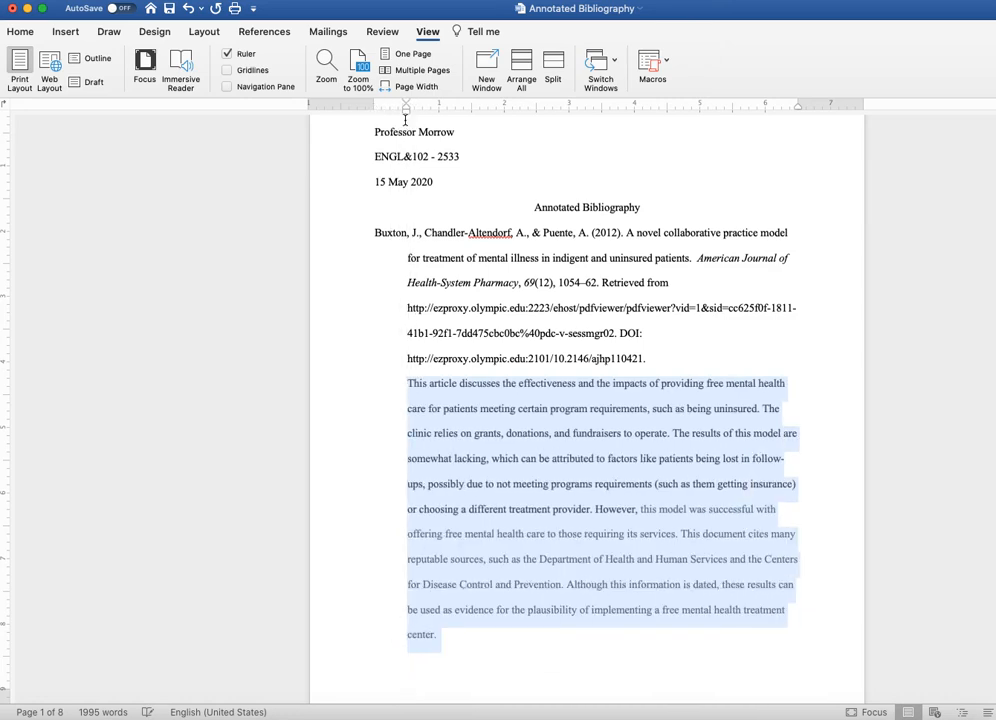
# Insert an empty paragraph after the end of the first annotation
pyautogui.click(660, 358)
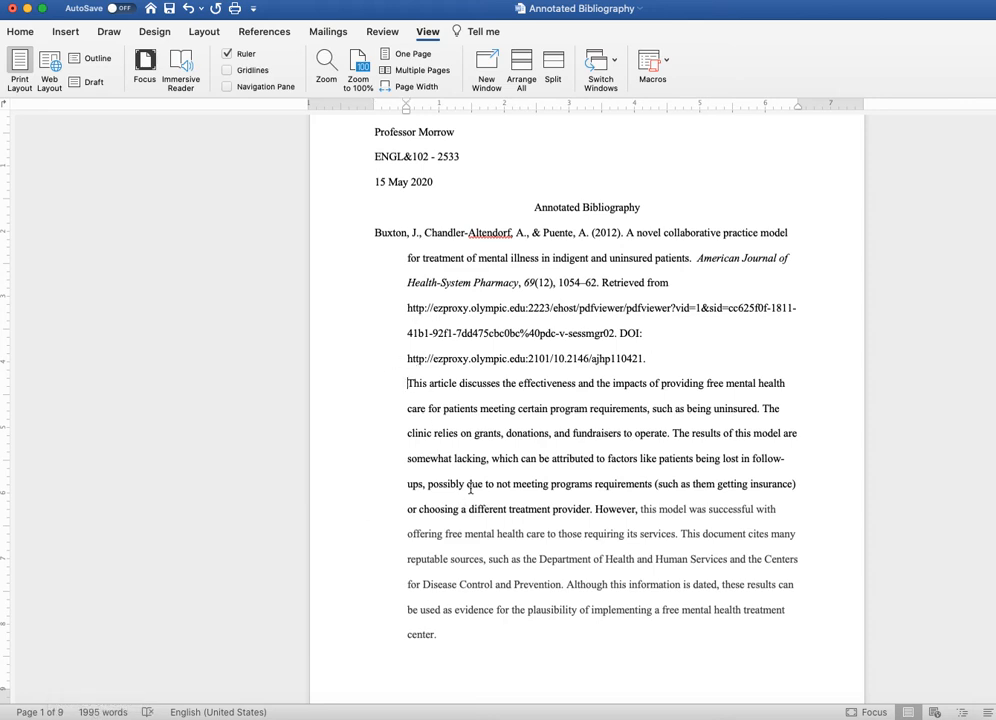
pyautogui.click(409, 384)
pyautogui.click(473, 637)
pyautogui.press('Return')
pyautogui.scroll(-2, 450, 450)
pyautogui.scroll(-3, 448, 425)
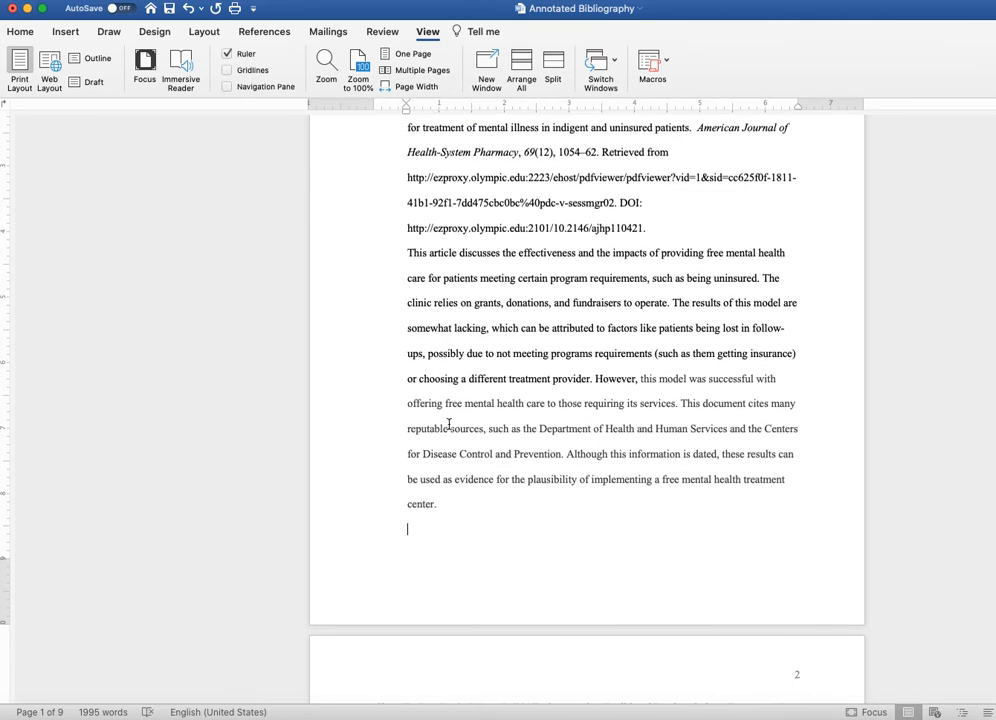
pyautogui.scroll(6, 449, 425)
# Set the first annotation's left indent to 0 and its first-line indent to 0.5 inch
pyautogui.doubleClick(430, 664)
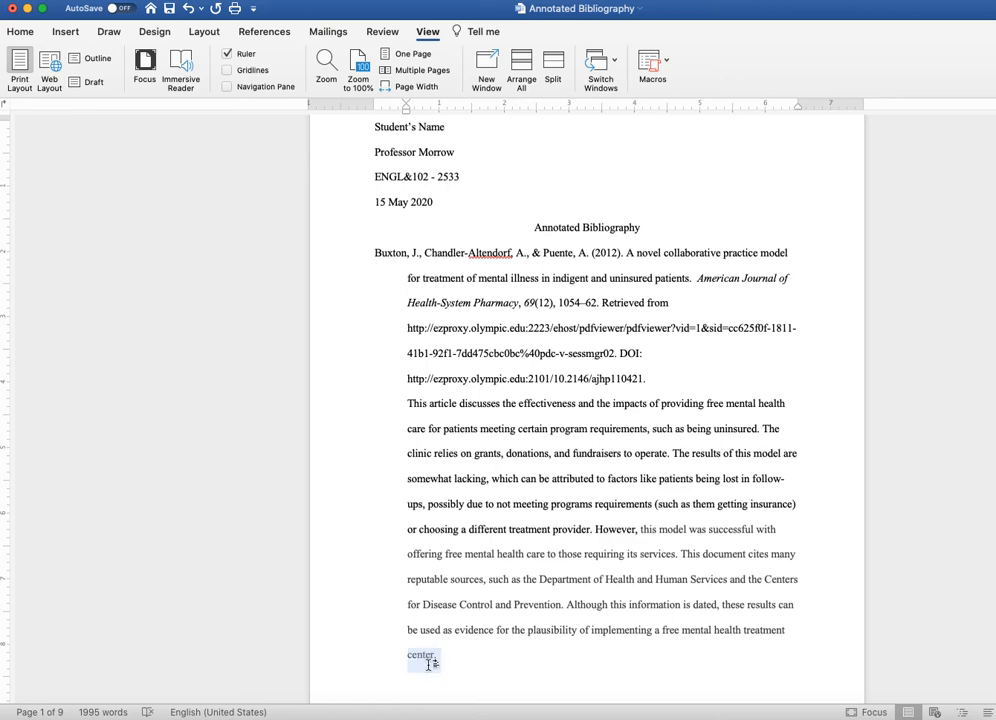
pyautogui.moveTo(430, 664); pyautogui.dragTo(401, 399)
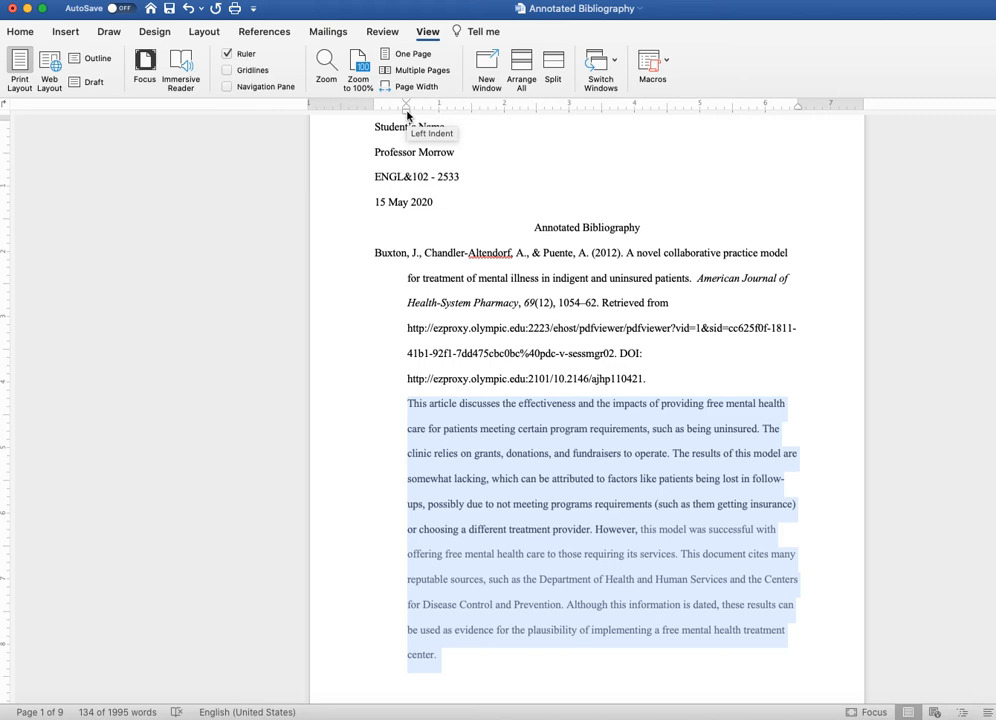
pyautogui.moveTo(407, 115); pyautogui.dragTo(376, 116)
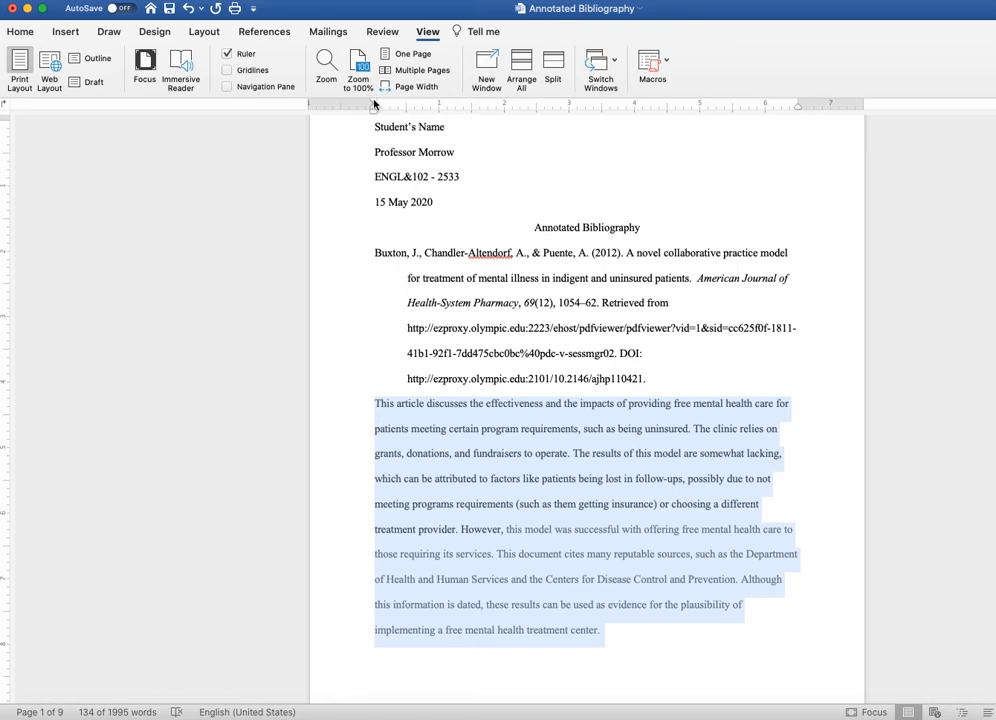
pyautogui.moveTo(376, 100); pyautogui.dragTo(403, 112)
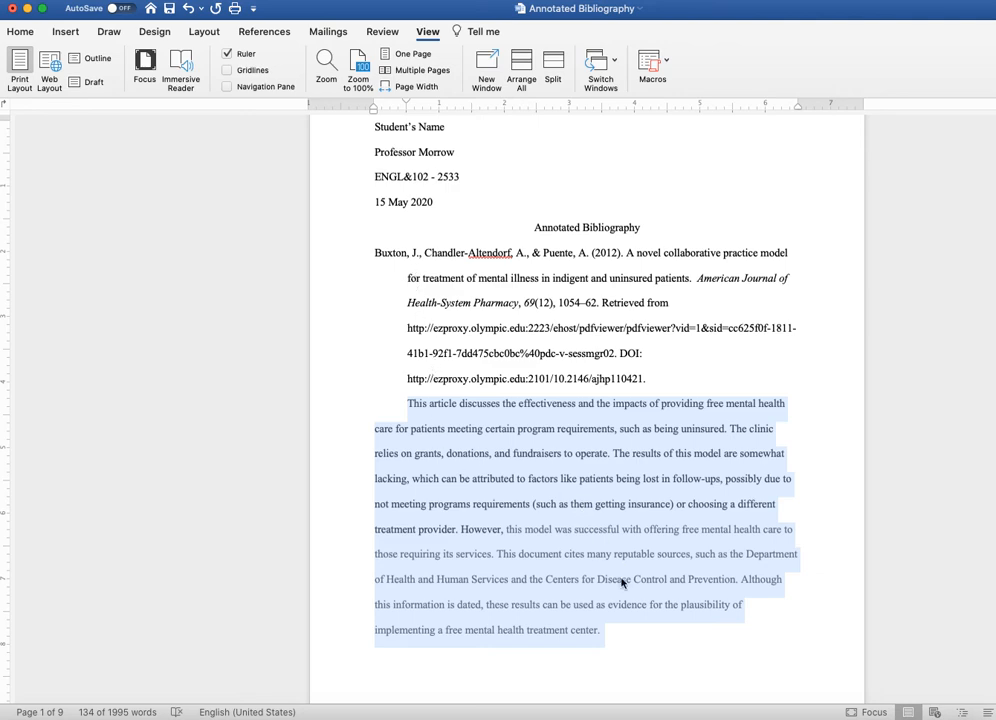
pyautogui.click(638, 630)
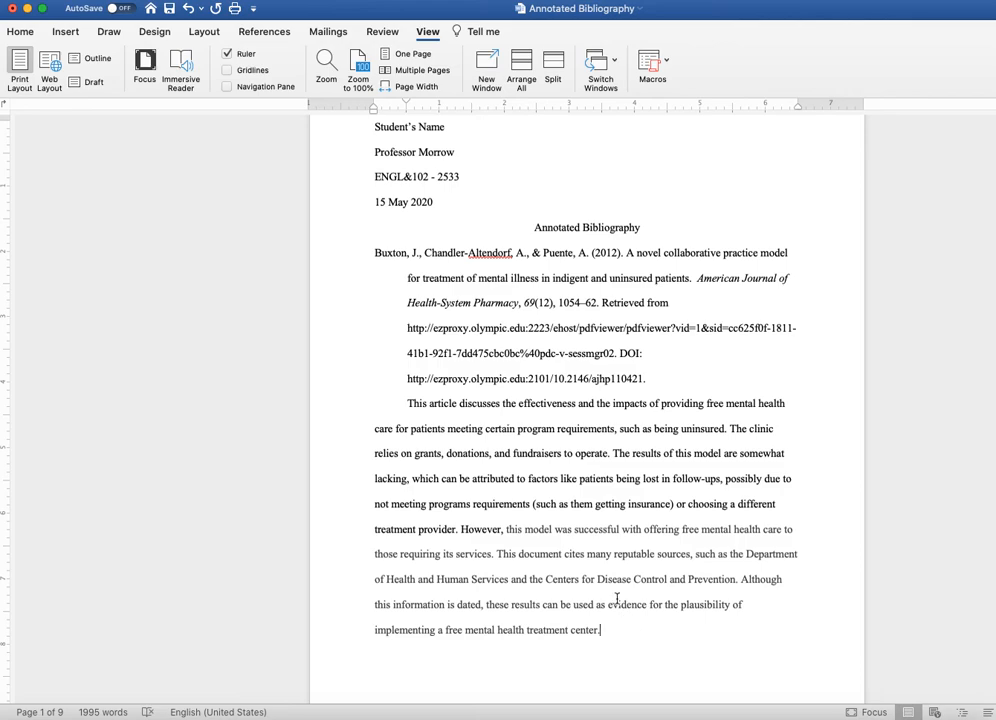
# Remove the first annotation's first-line indent by setting it to 0
pyautogui.scroll(2, 616, 595)
pyautogui.scroll(-2, 617, 600)
pyautogui.scroll(-1, 618, 601)
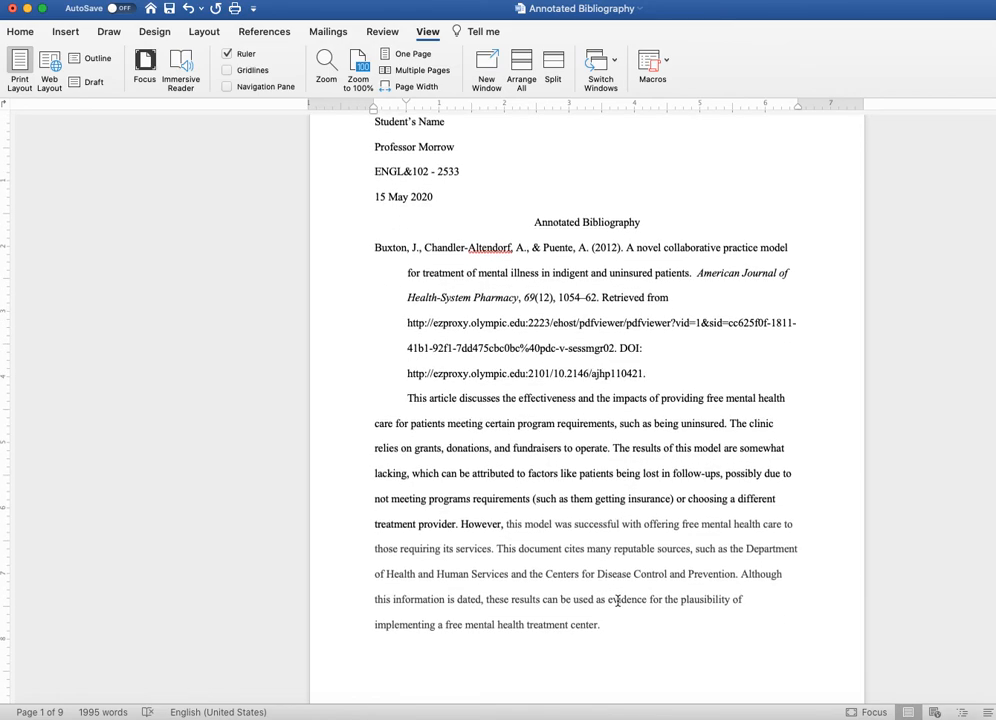
pyautogui.scroll(2, 617, 600)
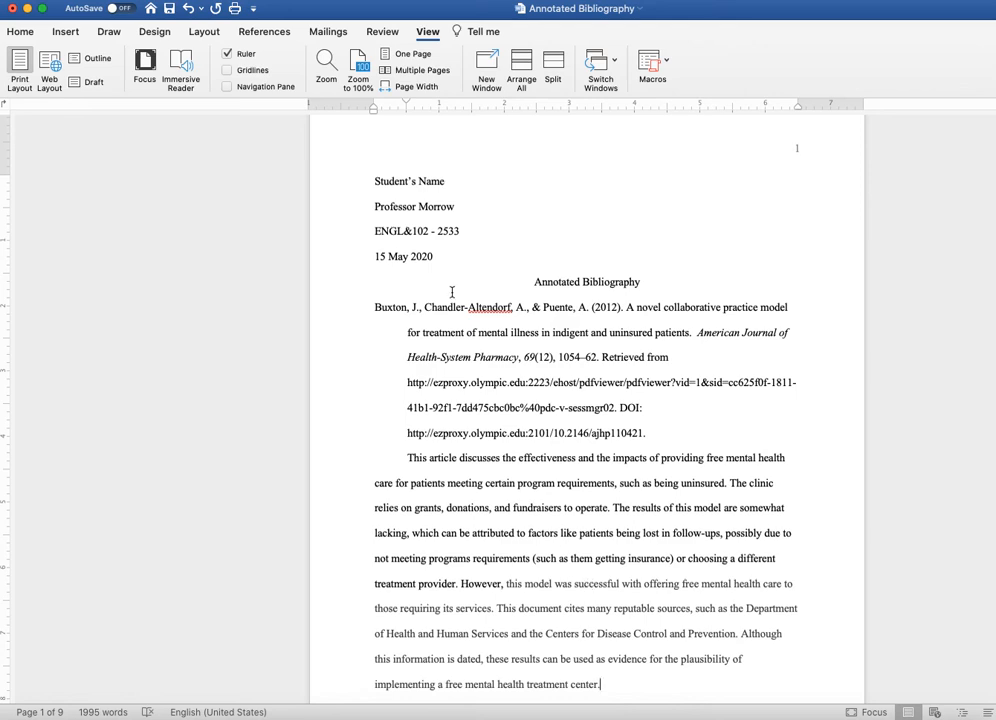
pyautogui.scroll(-2, 430, 288)
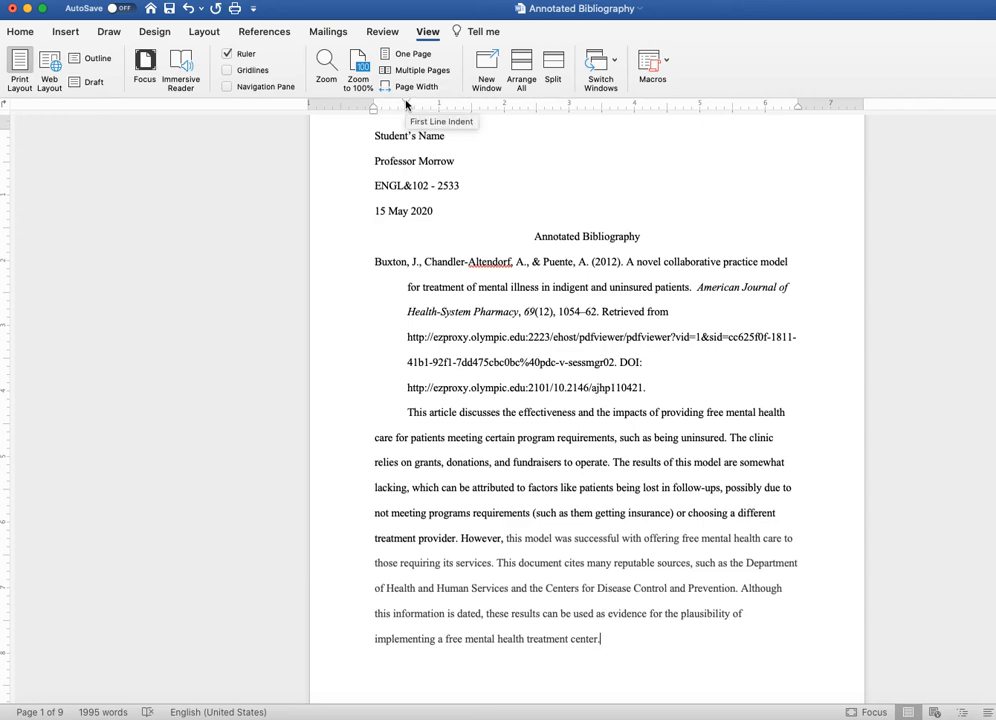
pyautogui.moveTo(406, 104); pyautogui.dragTo(377, 111)
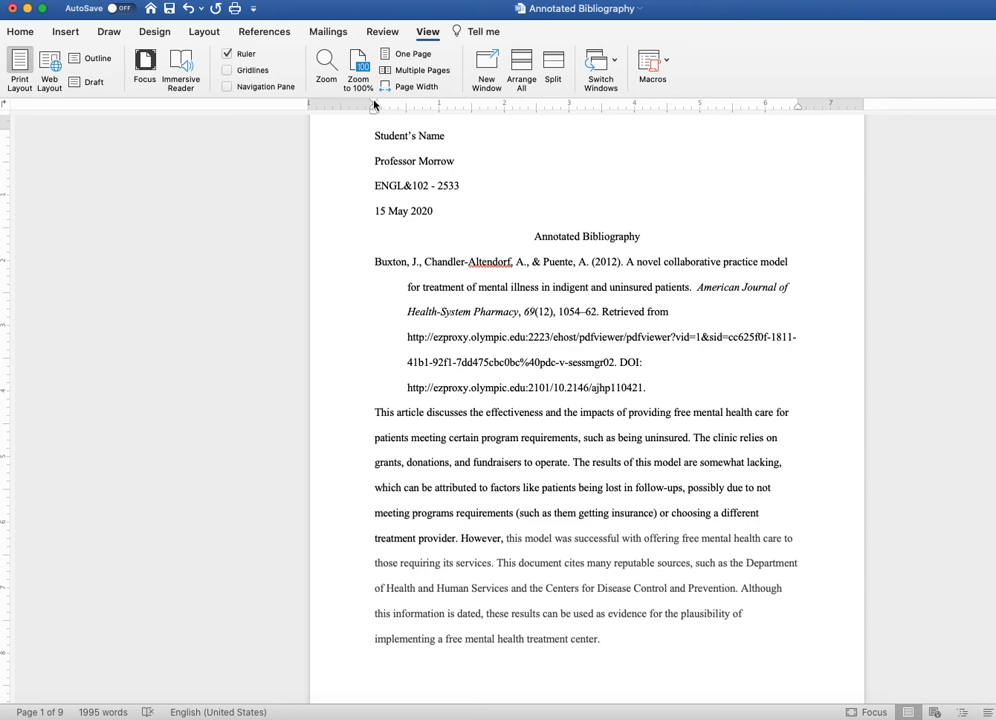
# Remove the first citation's hanging indent by setting its left indent to 0
pyautogui.moveTo(658, 391); pyautogui.dragTo(372, 262)
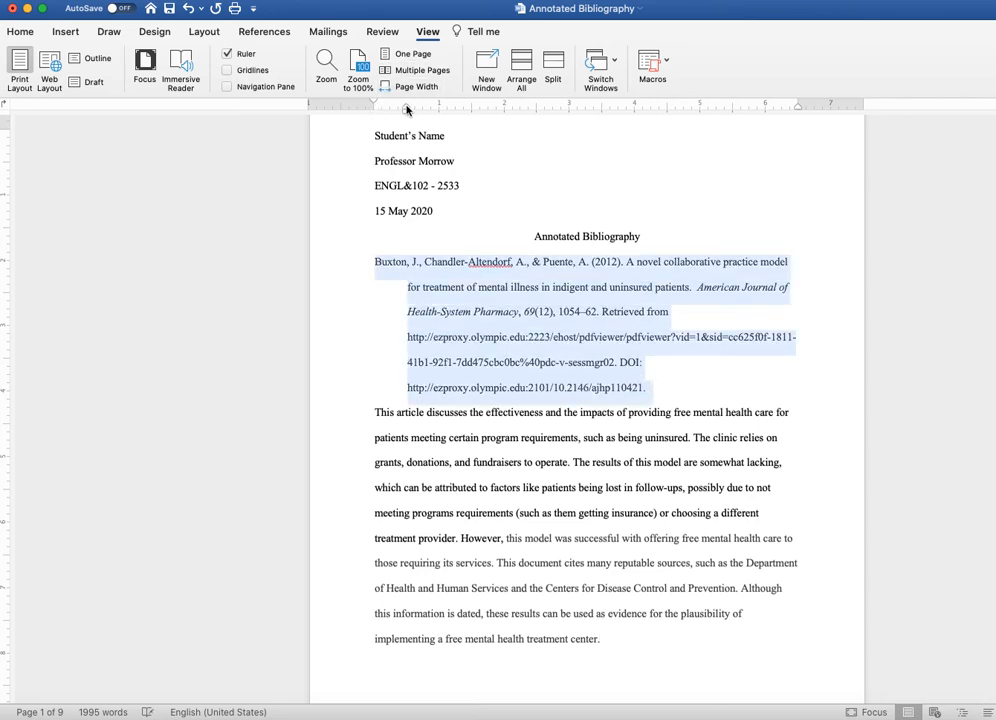
pyautogui.moveTo(407, 107); pyautogui.dragTo(374, 112)
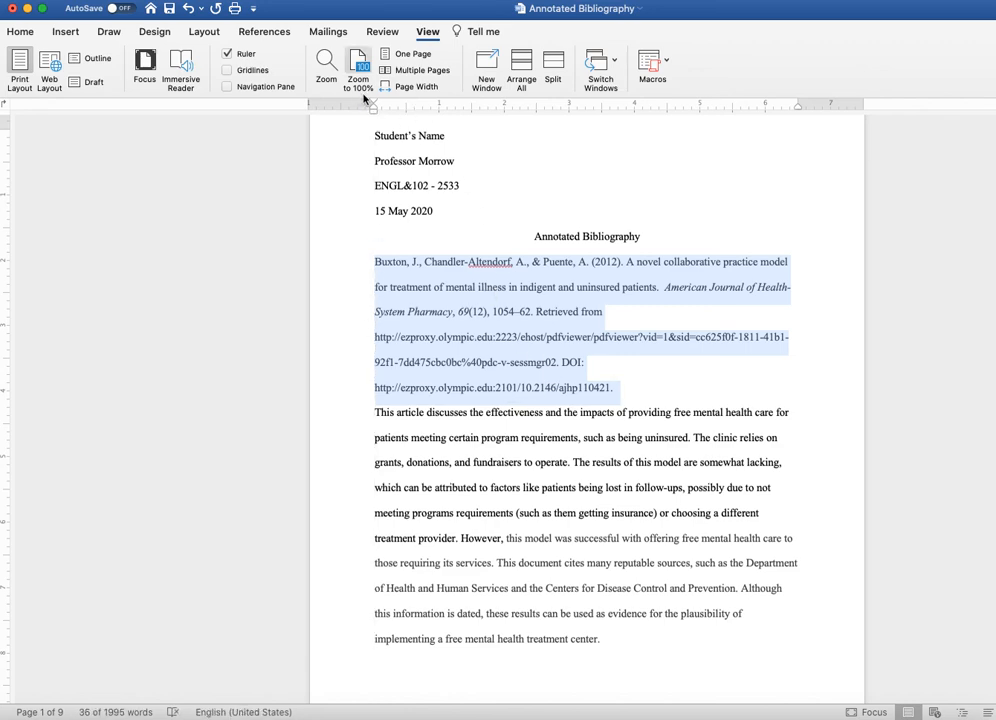
# Give the first citation a 0.5-inch hanging indent with its first line at 0, using the ruler
pyautogui.moveTo(374, 114); pyautogui.dragTo(406, 119)
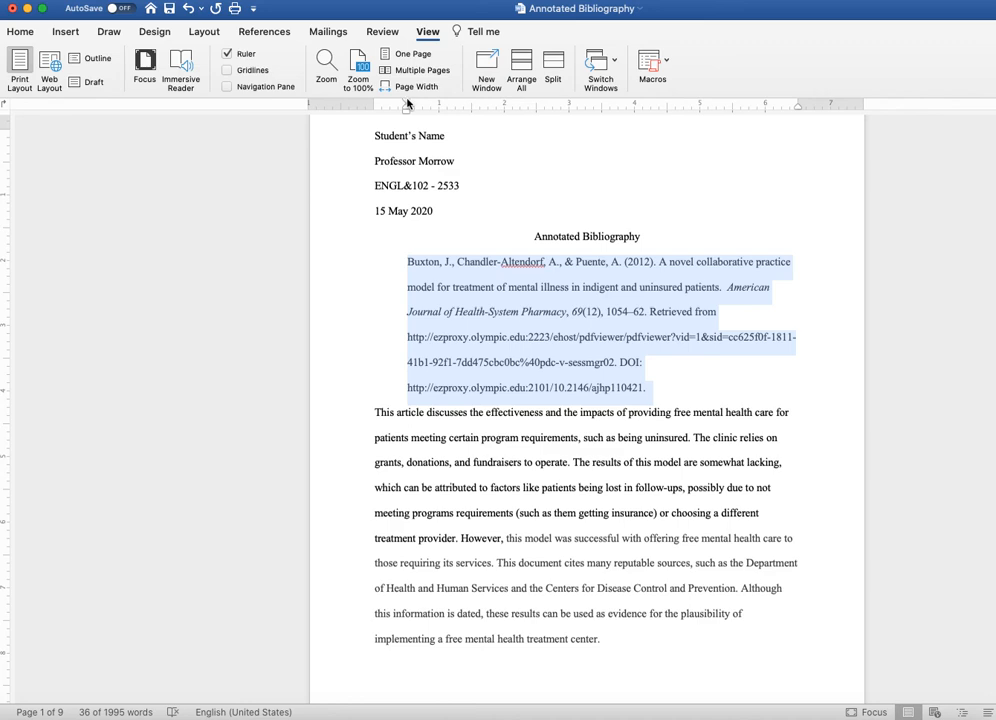
pyautogui.moveTo(407, 103); pyautogui.dragTo(376, 107)
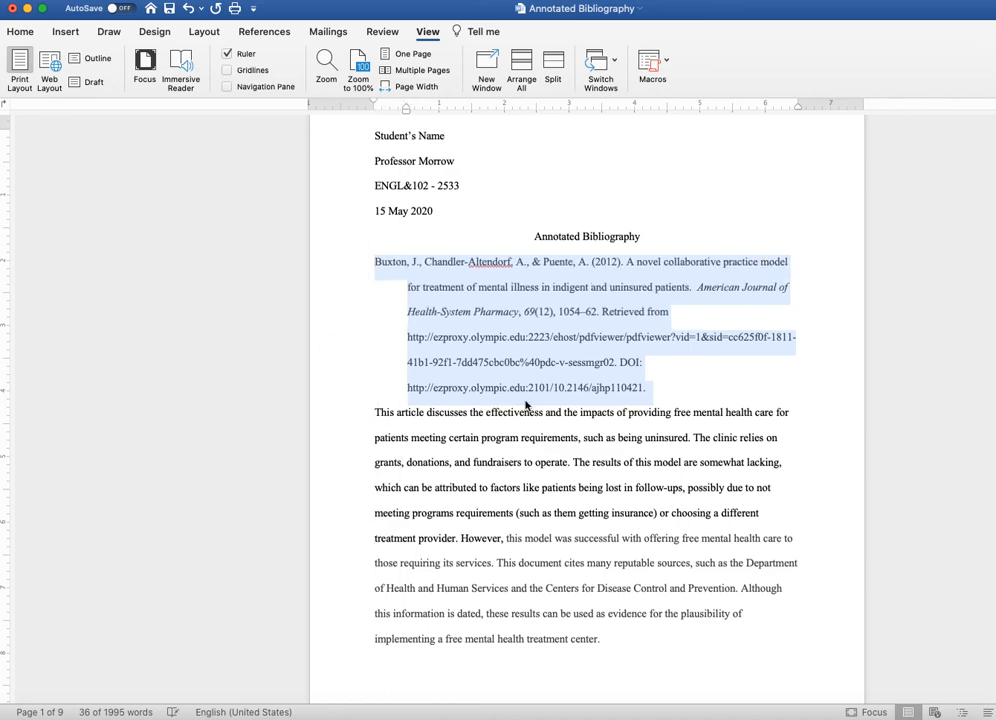
pyautogui.click(659, 394)
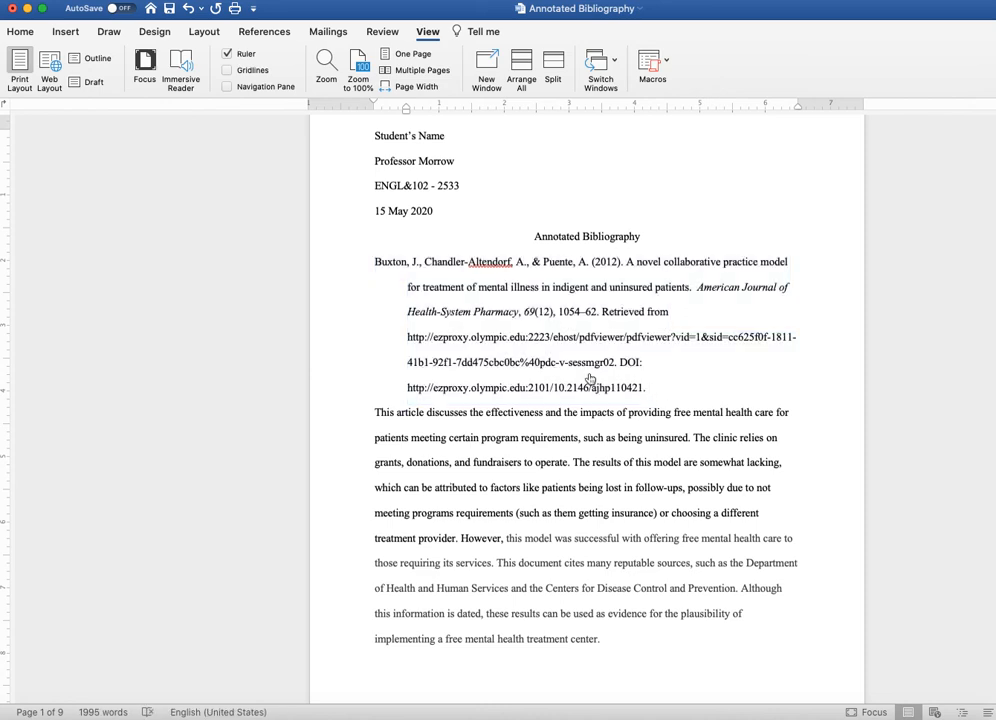
# Examine the first citation's special indentation options in its paragraph settings, keeping Hanging selected, and close the settings without applying changes
pyautogui.moveTo(649, 389); pyautogui.dragTo(356, 276)
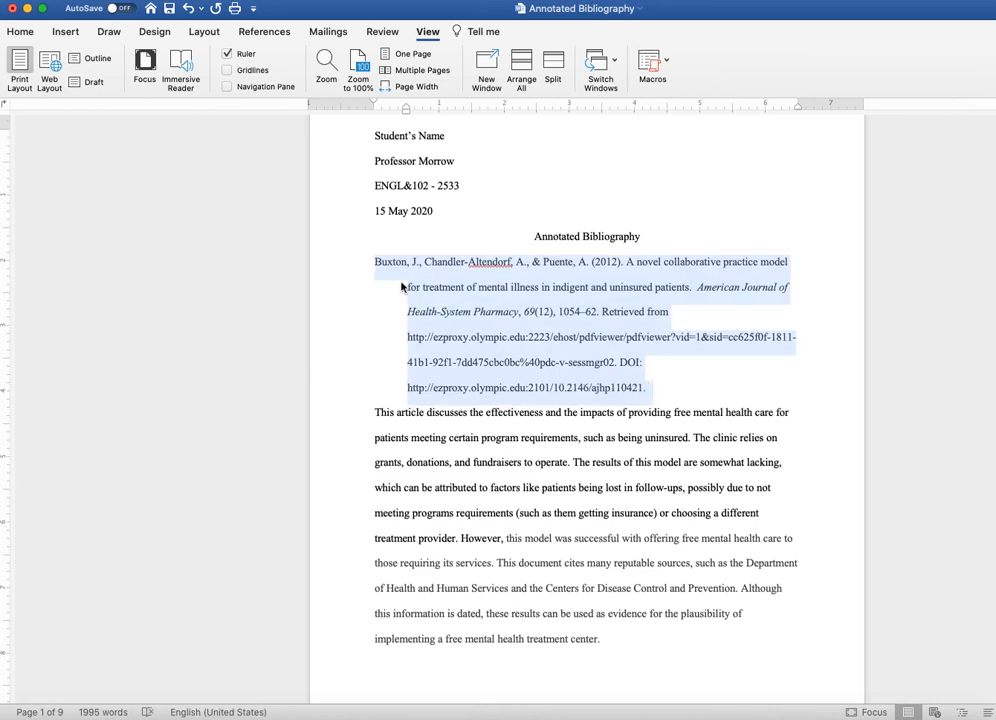
pyautogui.rightClick(496, 302)
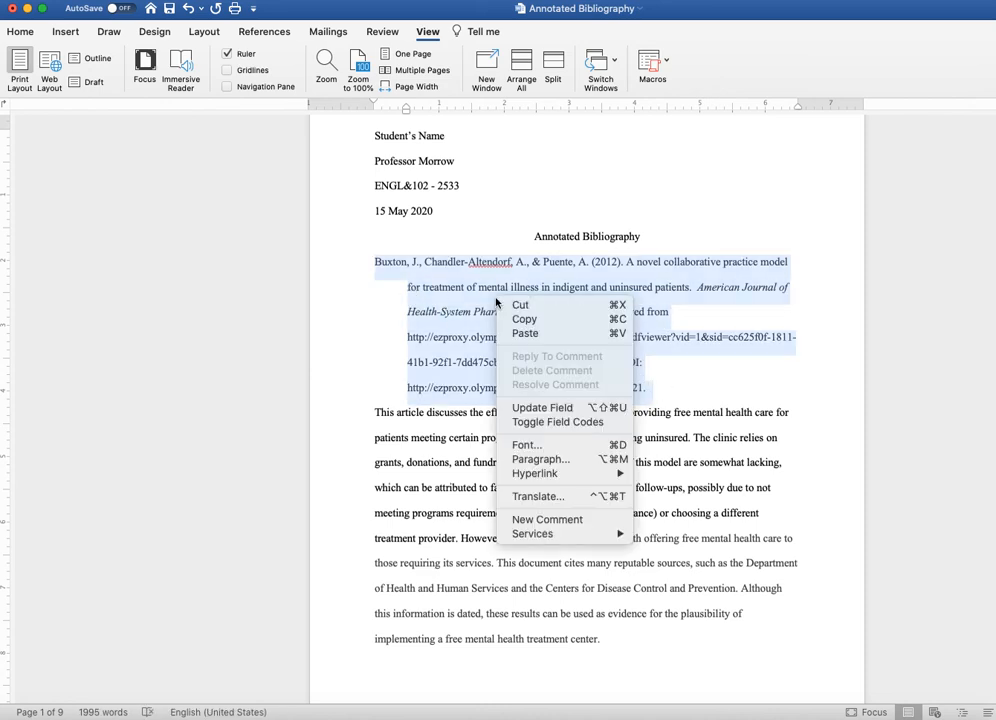
pyautogui.click(568, 461)
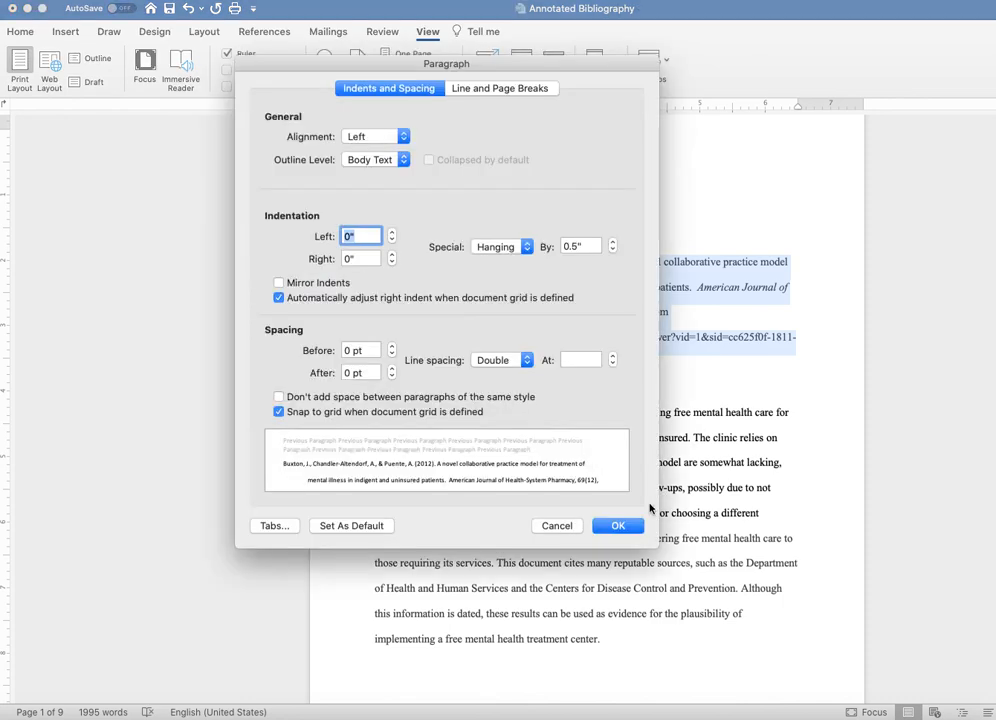
pyautogui.click(526, 248)
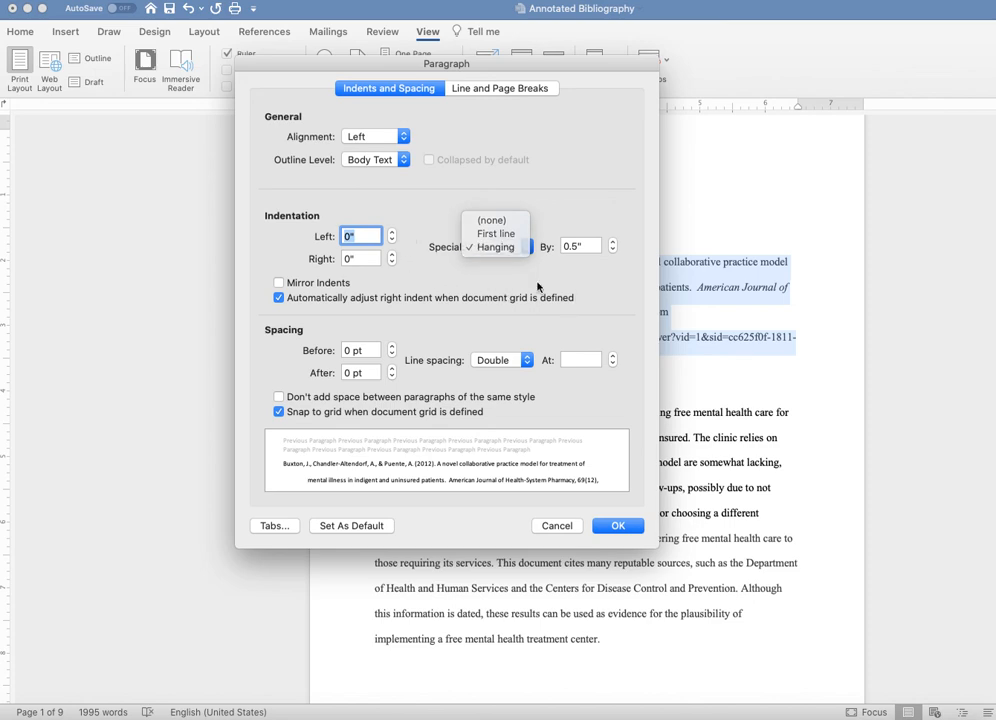
pyautogui.click(487, 247)
pyautogui.click(559, 525)
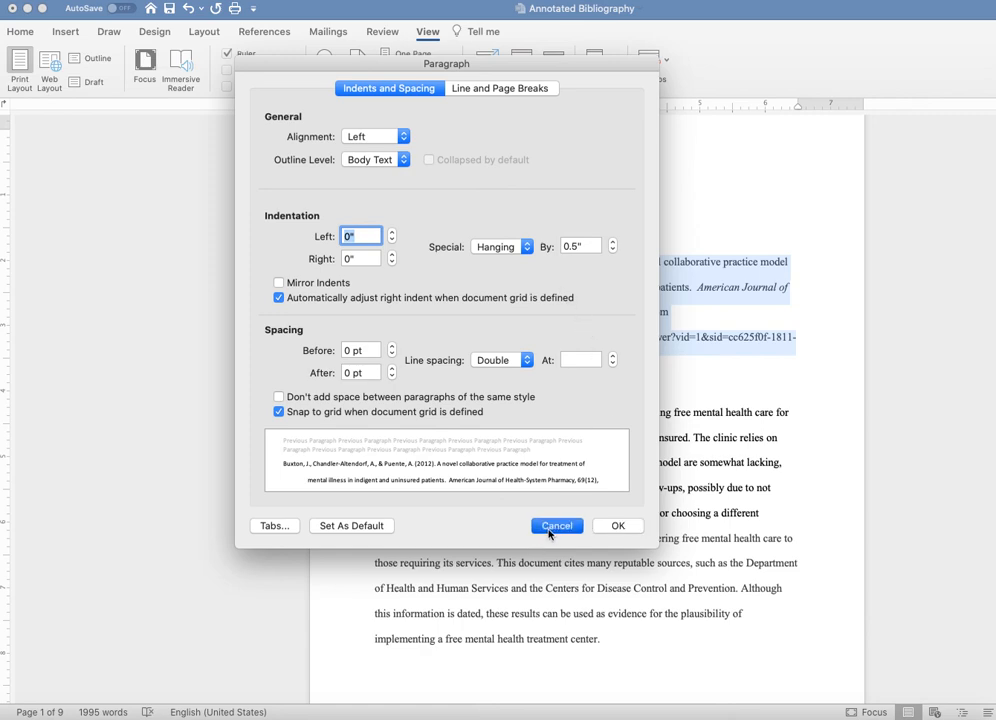
pyautogui.click(669, 404)
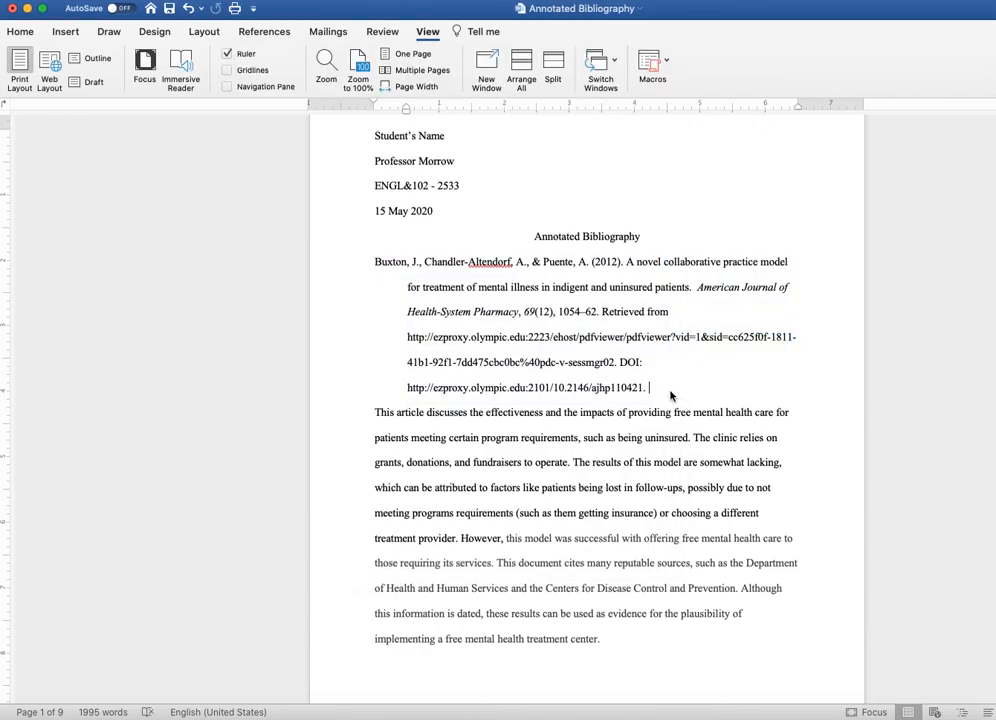